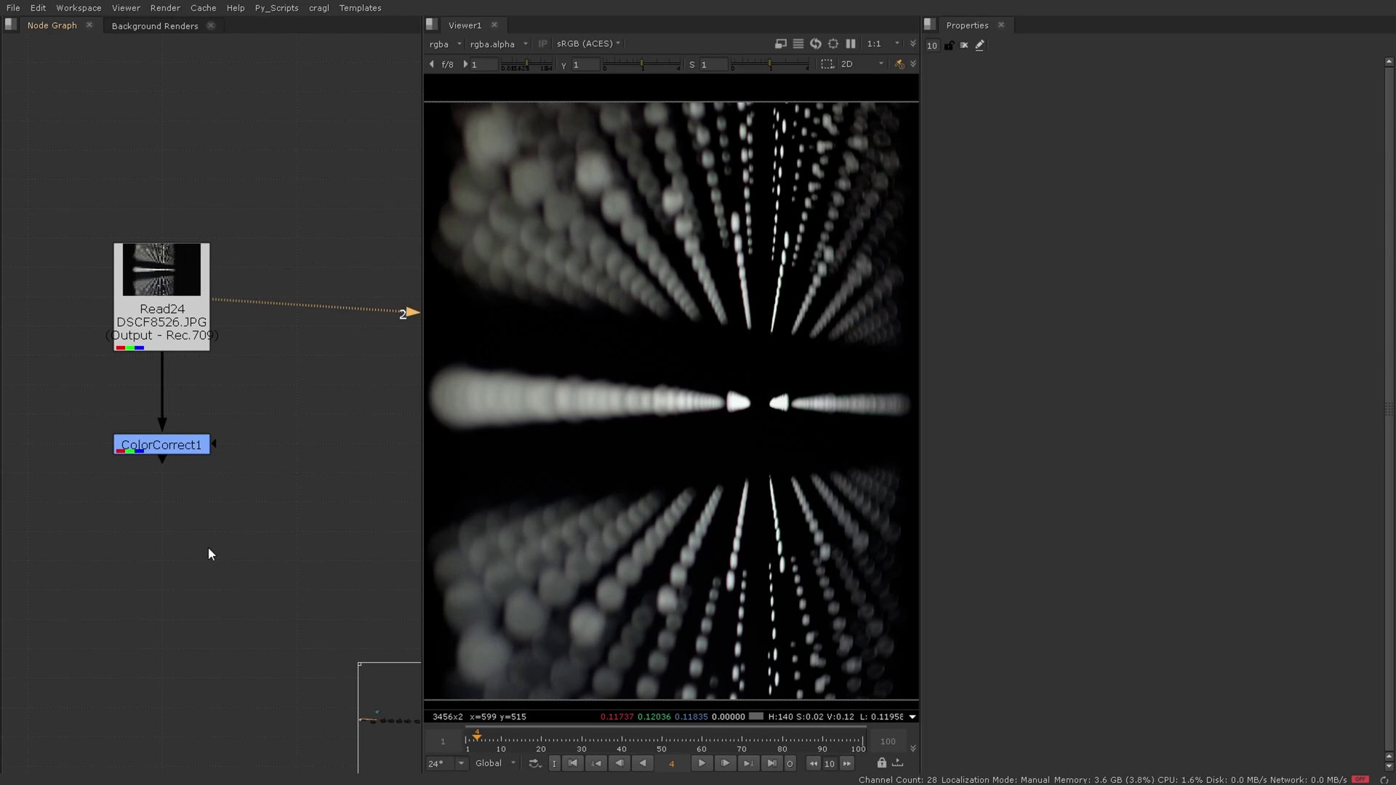
Nudge the photo in the viewer and raise viewer saturation to about 3
left_click_drag(603, 516, 655, 491)
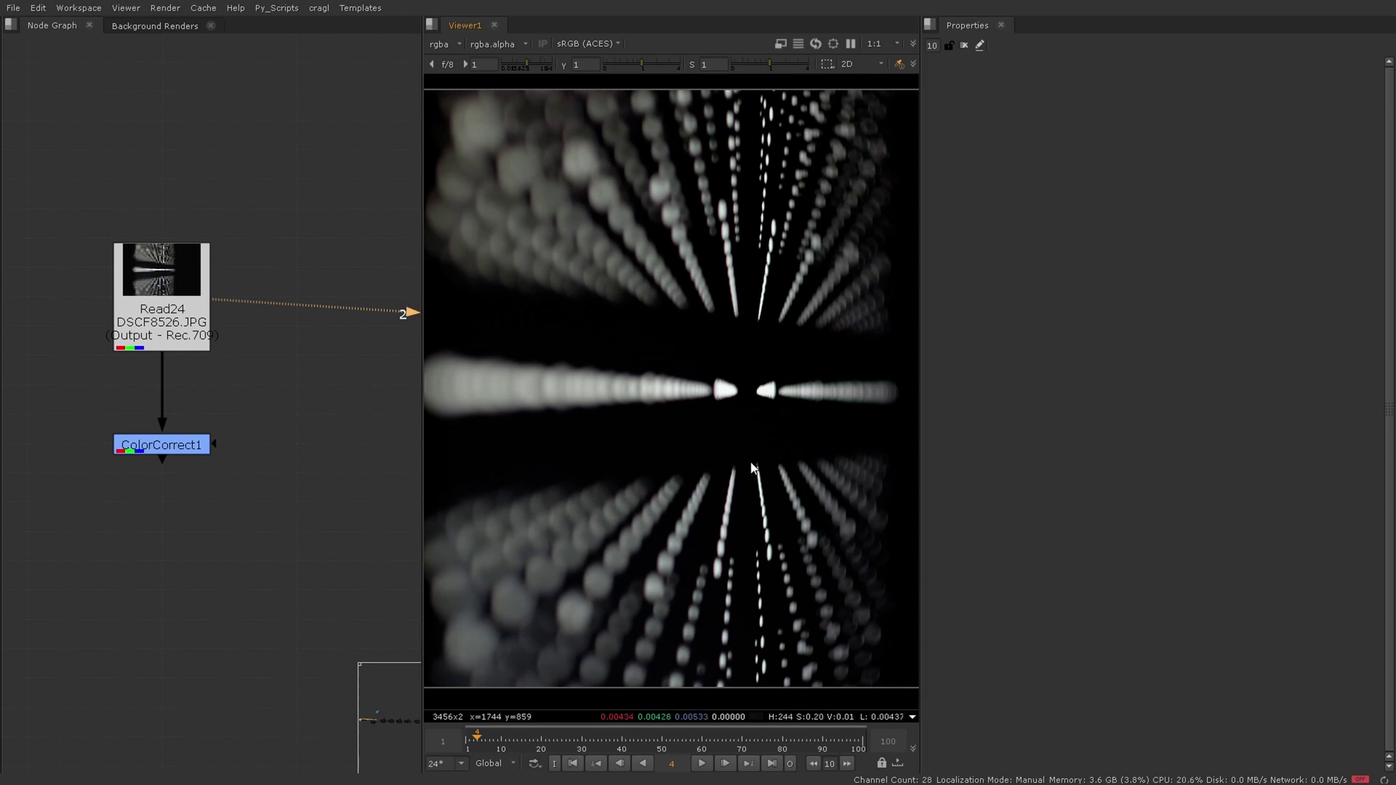
scroll(754, 394, "up", 3)
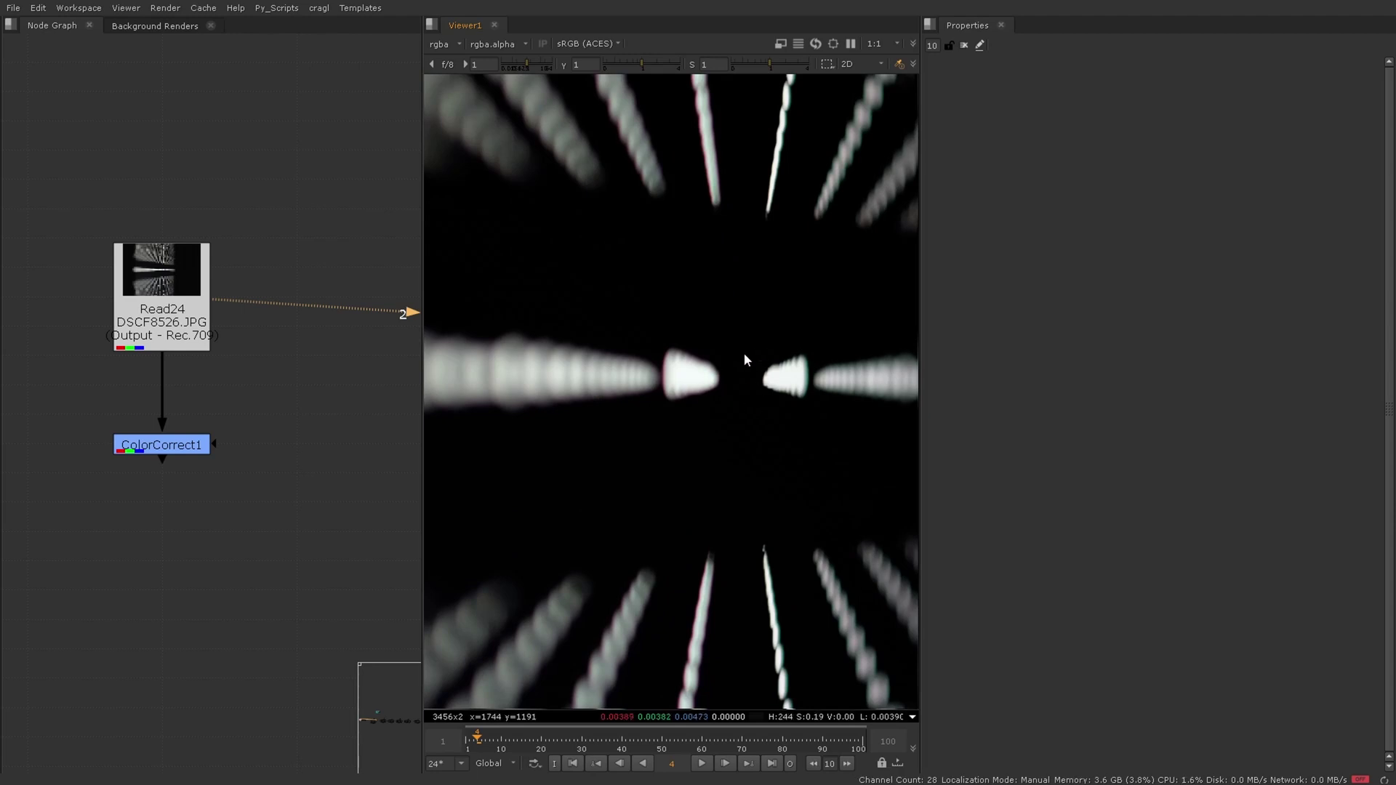
scroll(723, 393, "down", 2)
scroll(723, 395, "down", 2)
scroll(717, 401, "up", 2)
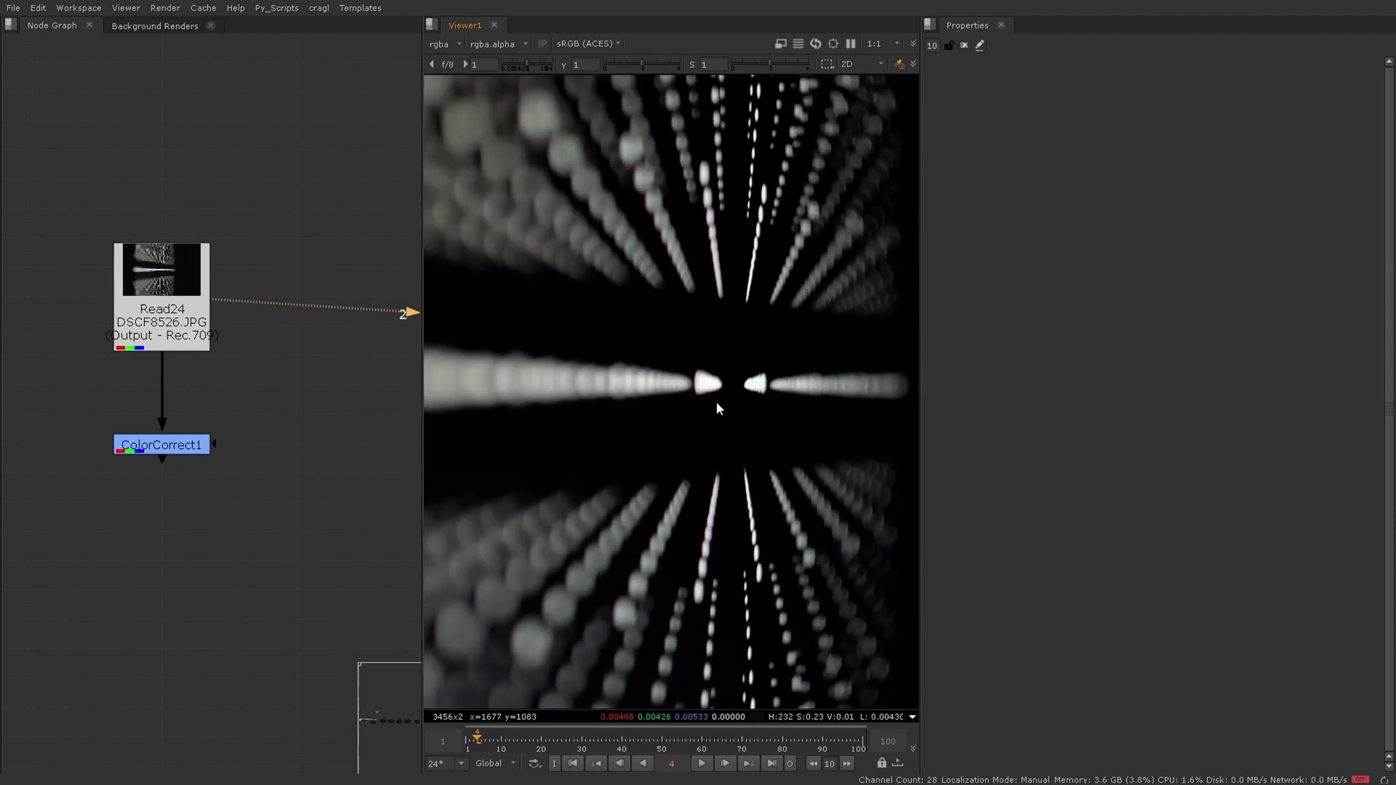
scroll(715, 403, "up", 2)
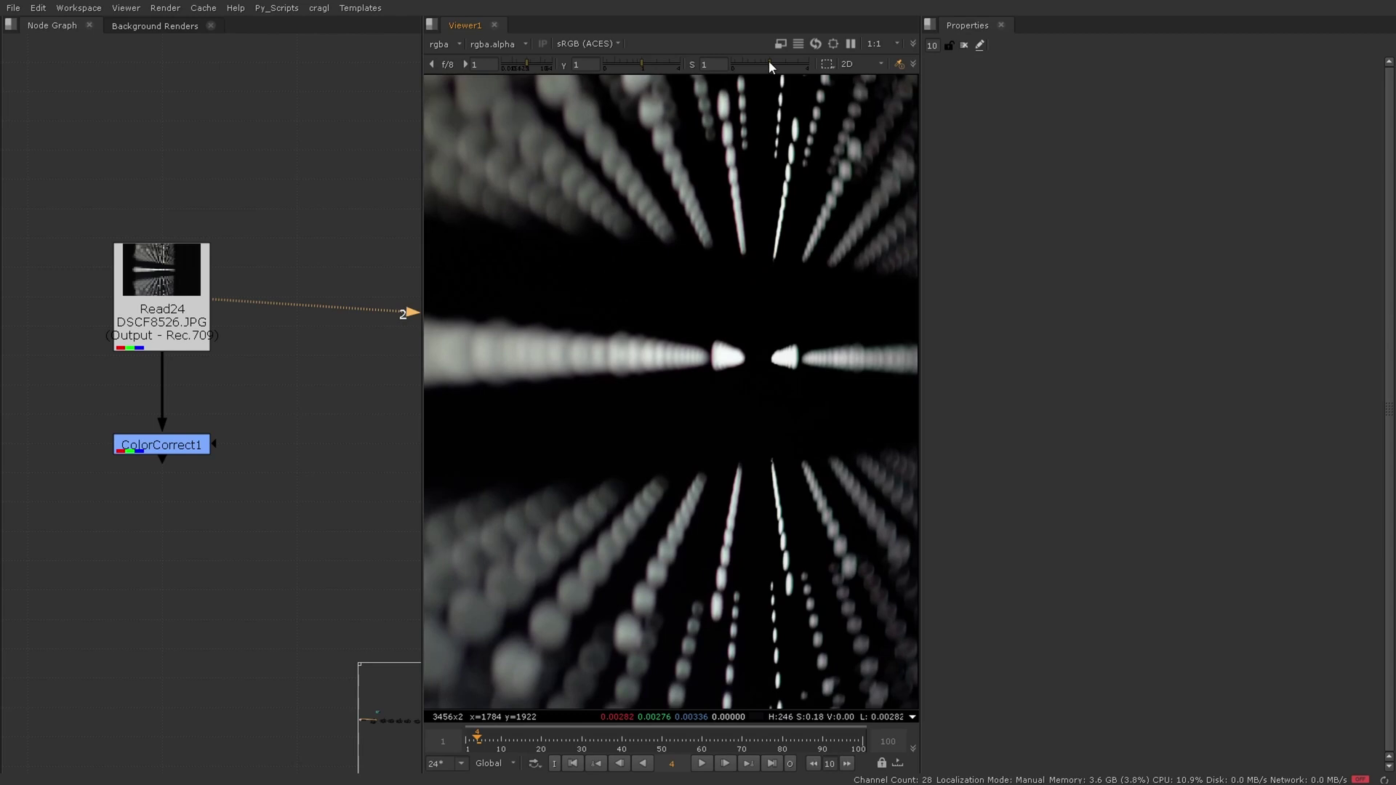
mouse_move(771, 62)
left_mouse_down()
mouse_move(810, 63)
mouse_move(798, 65)
left_mouse_up()
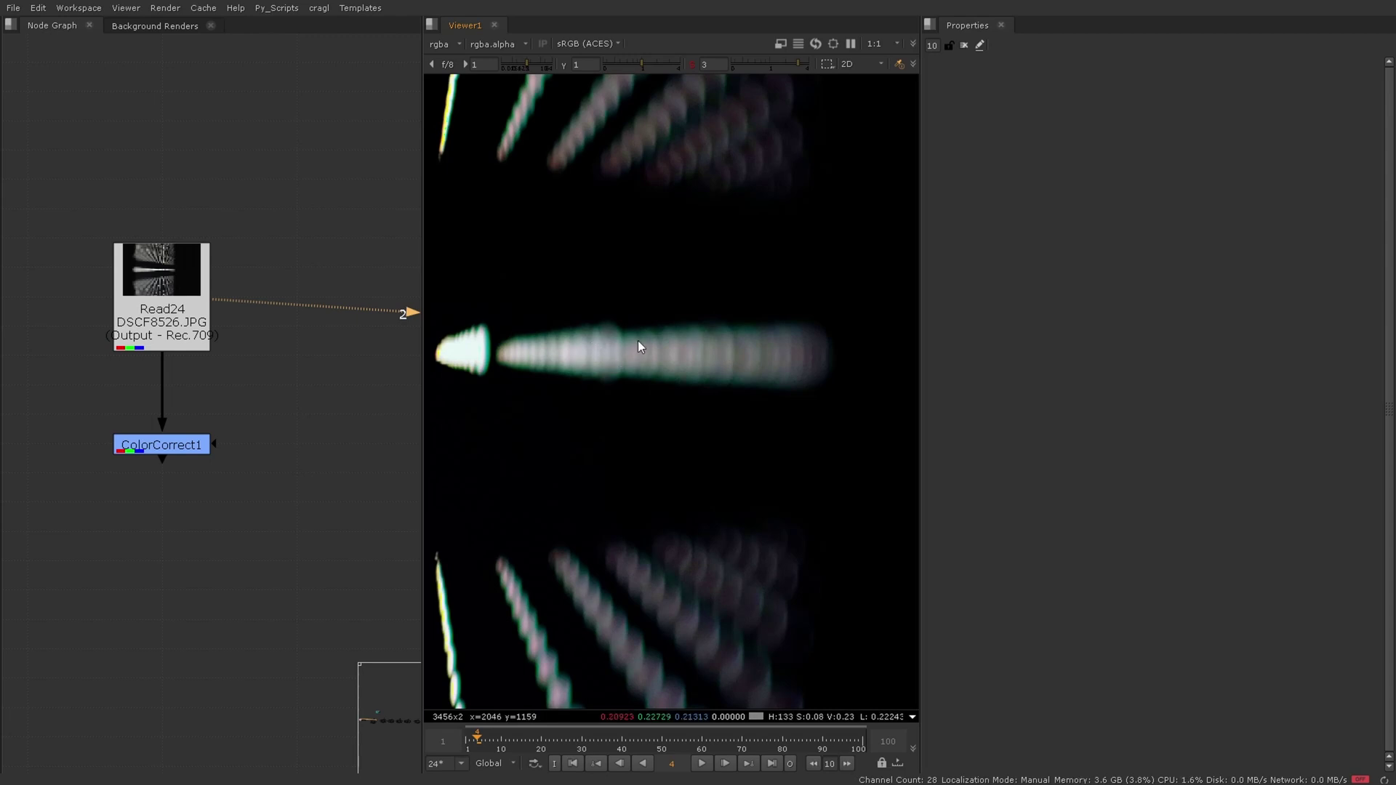
scroll(639, 340, "down", 1)
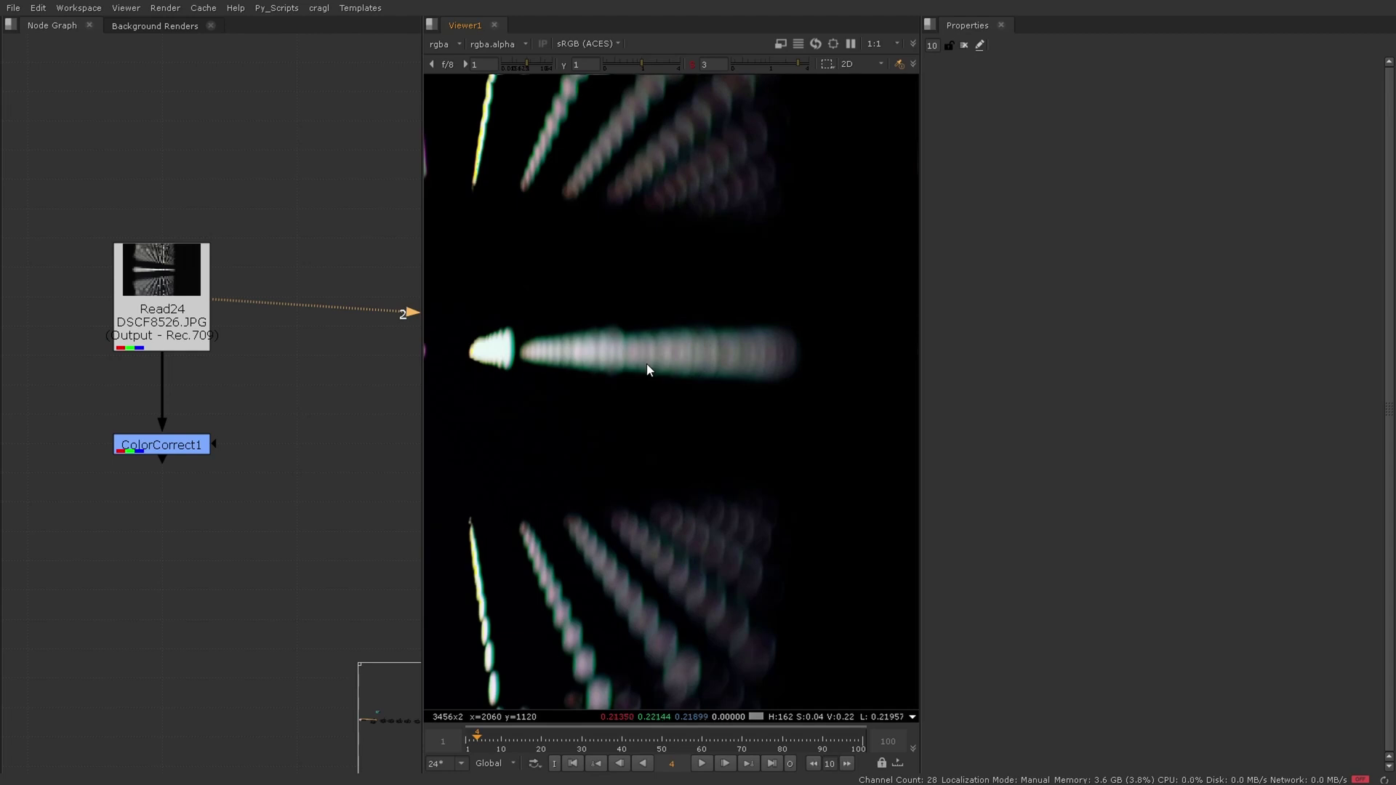
scroll(648, 371, "down", 1)
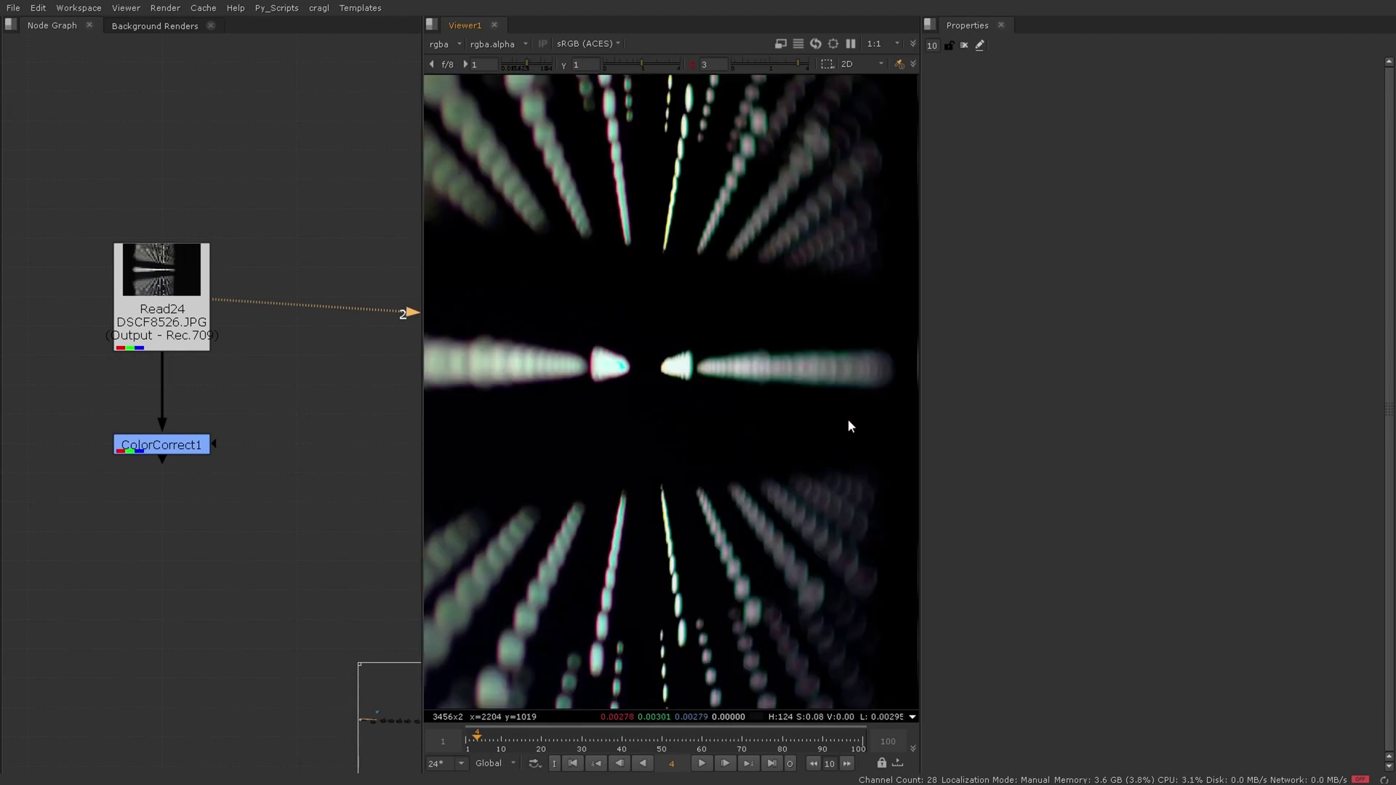